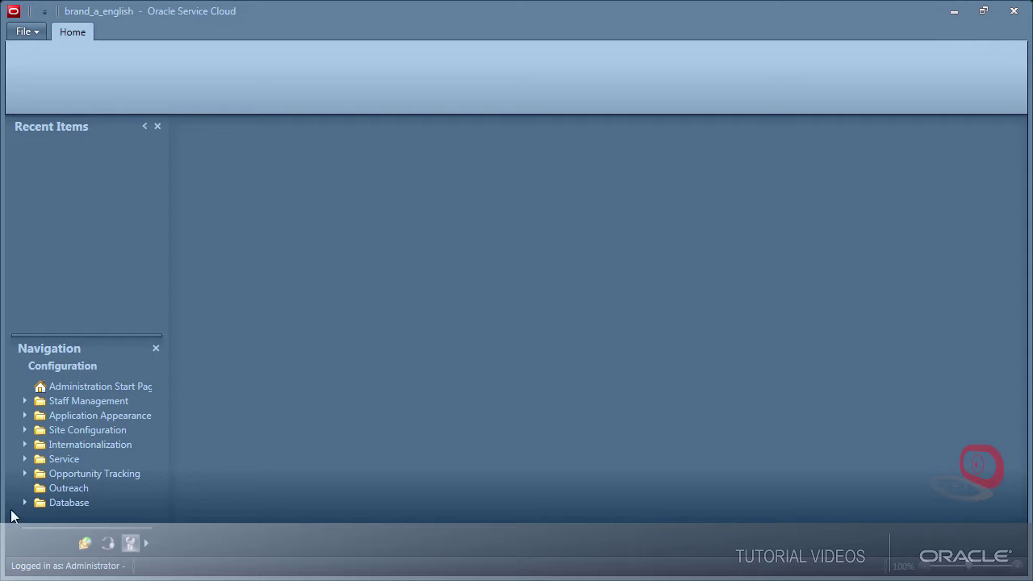
- Open the site's interface configuration and set the display name of brand_a_english to brand_a_English
click(23, 428)
click(88, 400)
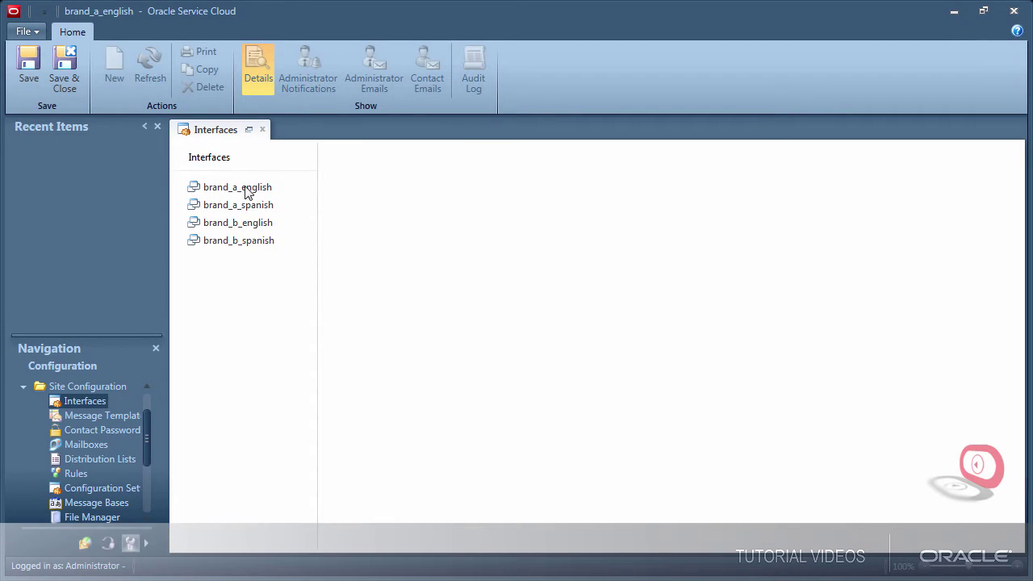
click(246, 190)
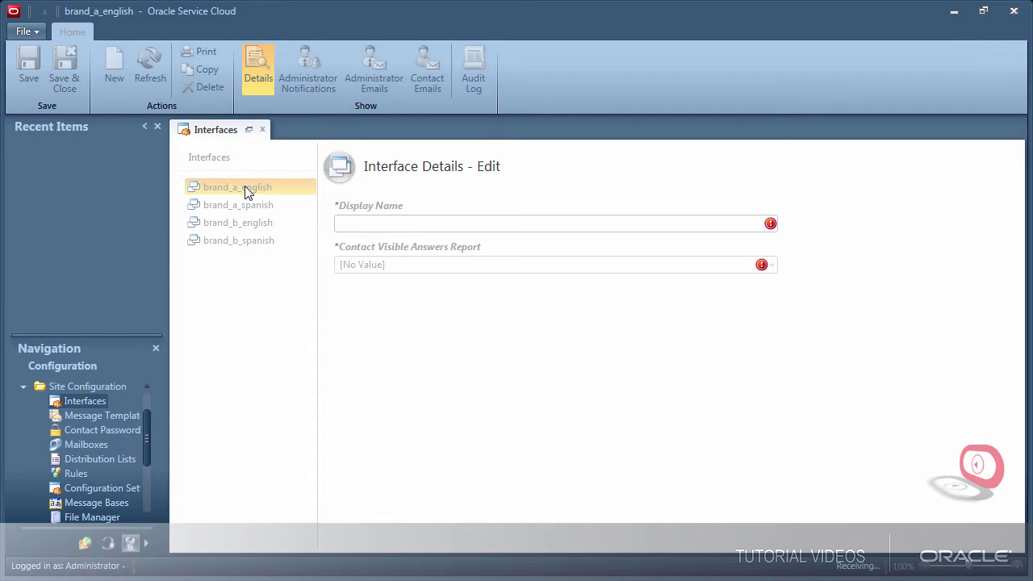
click(379, 223)
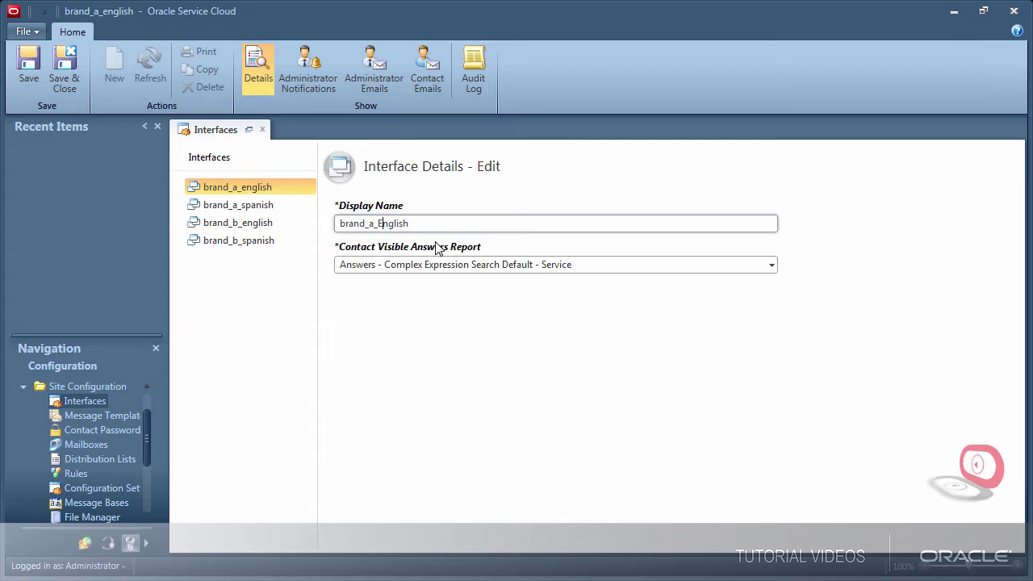
- Set the other interfaces' display names to brand_a_Spanish, brand_b_English and brand_b_Spanish, saving and closing the interface configuration
click(264, 207)
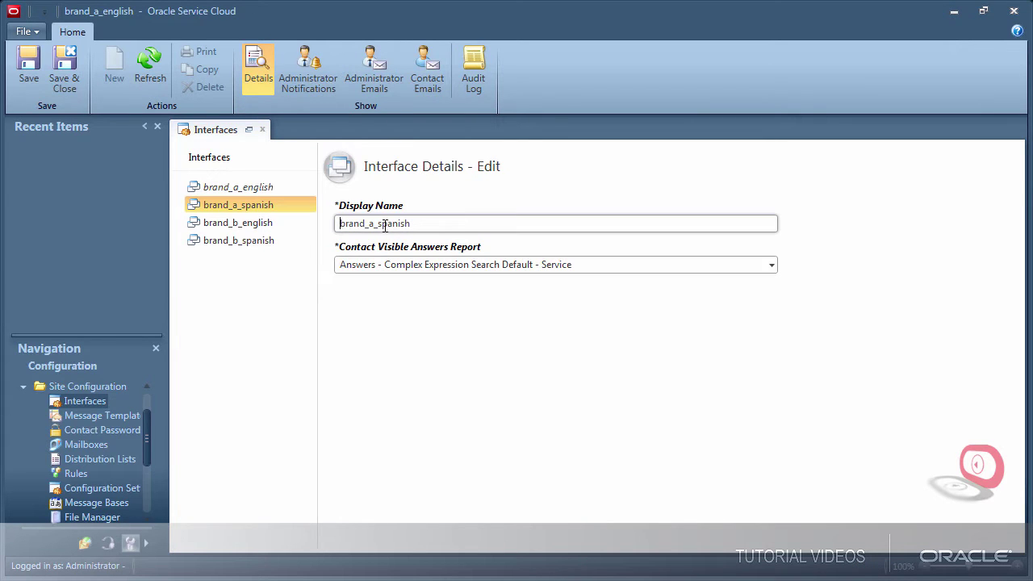
click(229, 224)
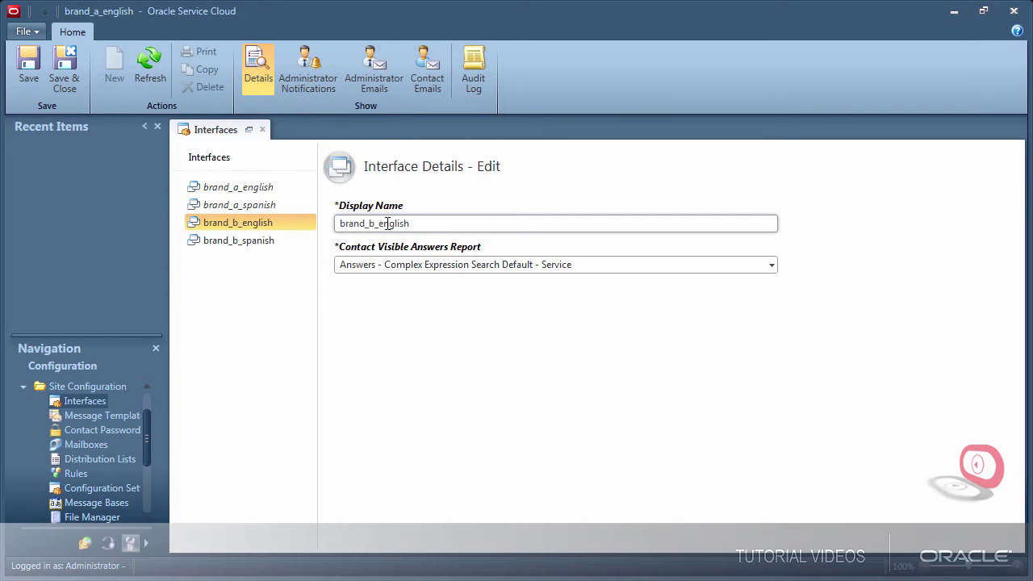
click(267, 240)
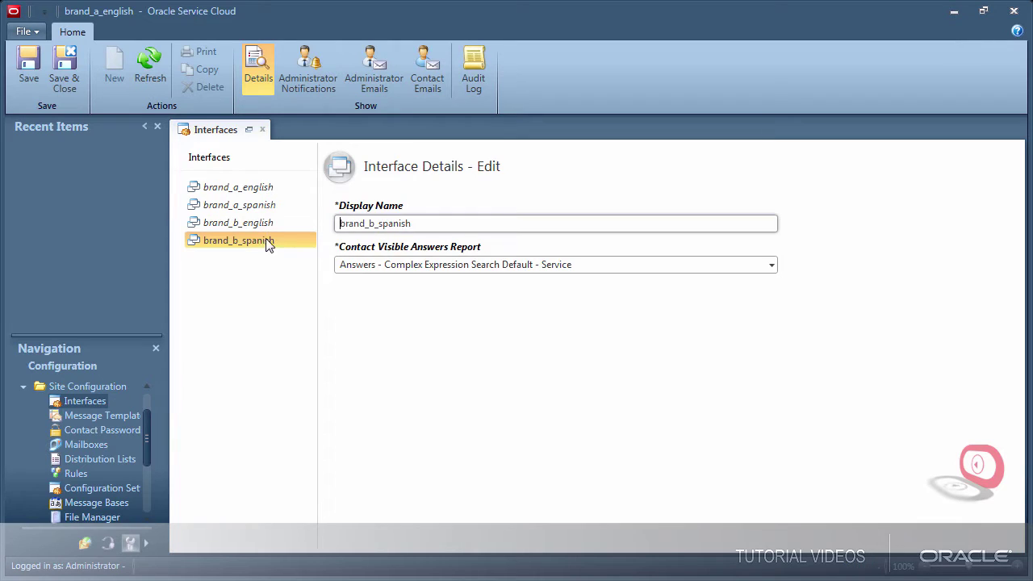
click(385, 224)
key(BackSpace)
text(S)
click(68, 61)
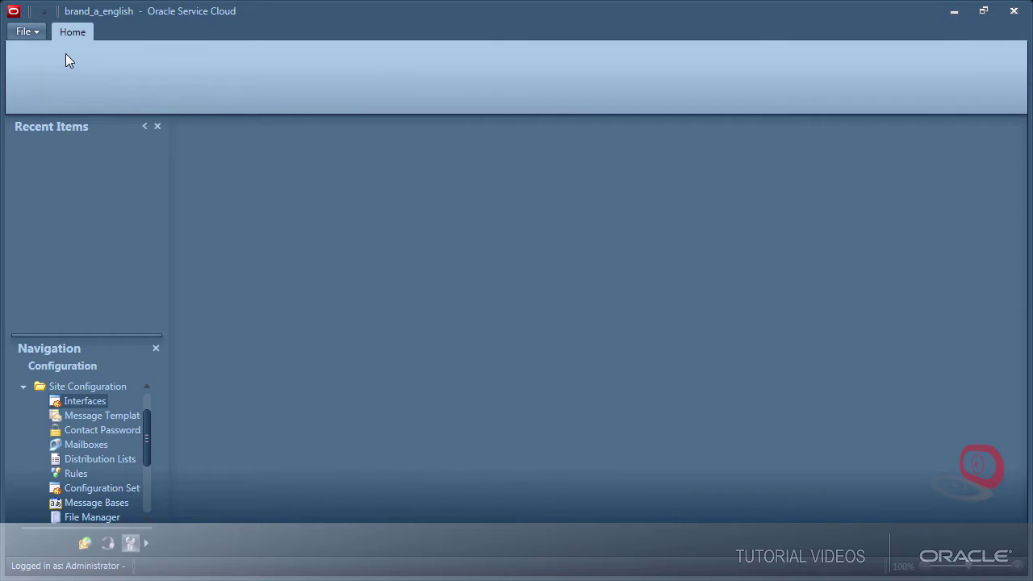
- Open Authoring in the Service Knowledge Base configuration and list the repository's interfaces
click(22, 386)
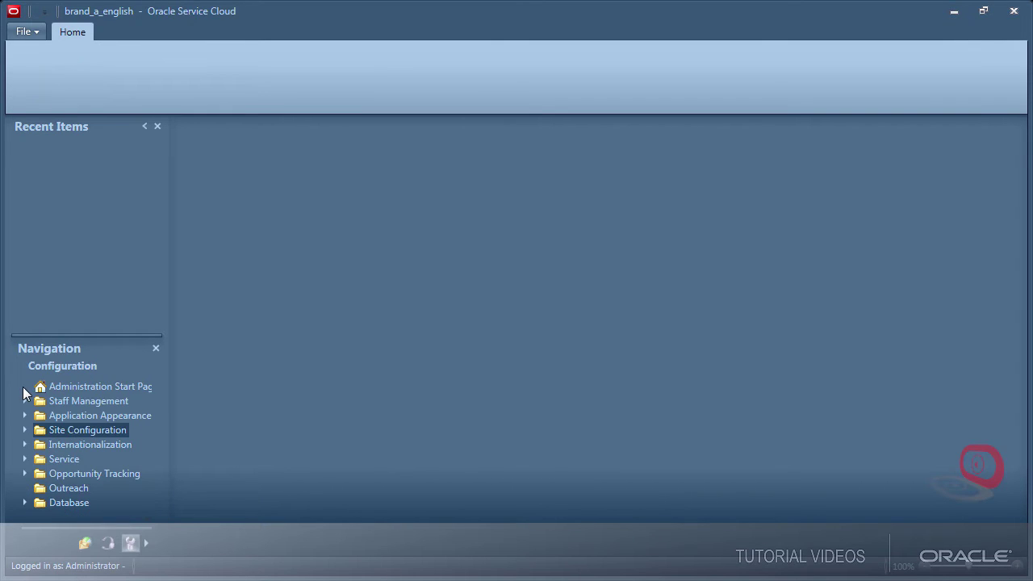
click(24, 456)
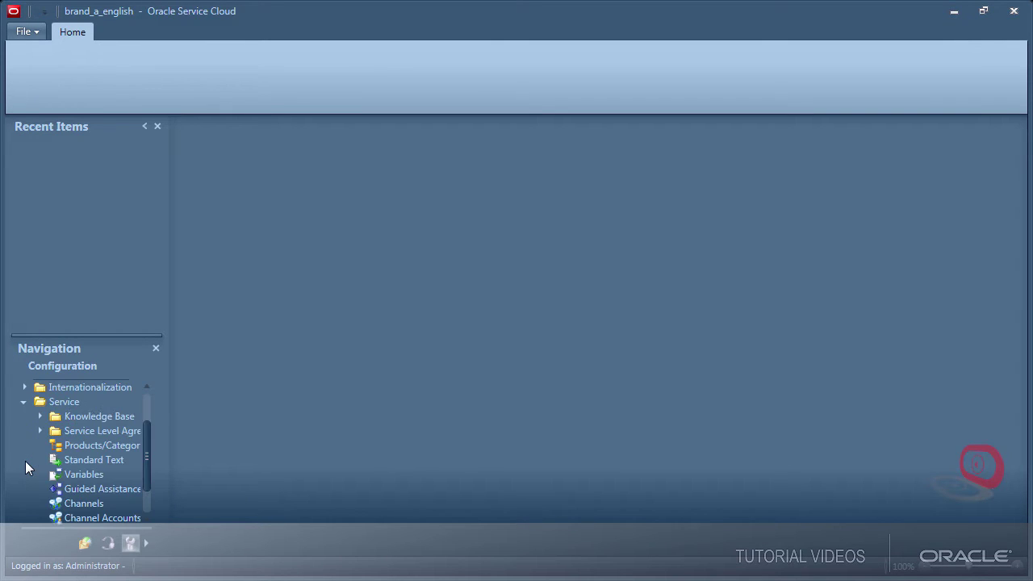
click(40, 416)
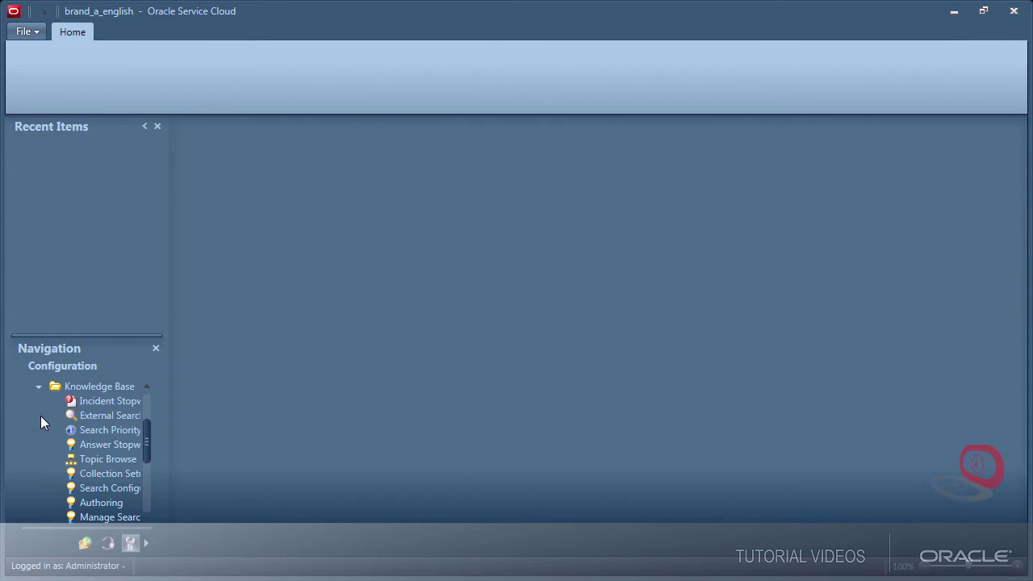
click(121, 505)
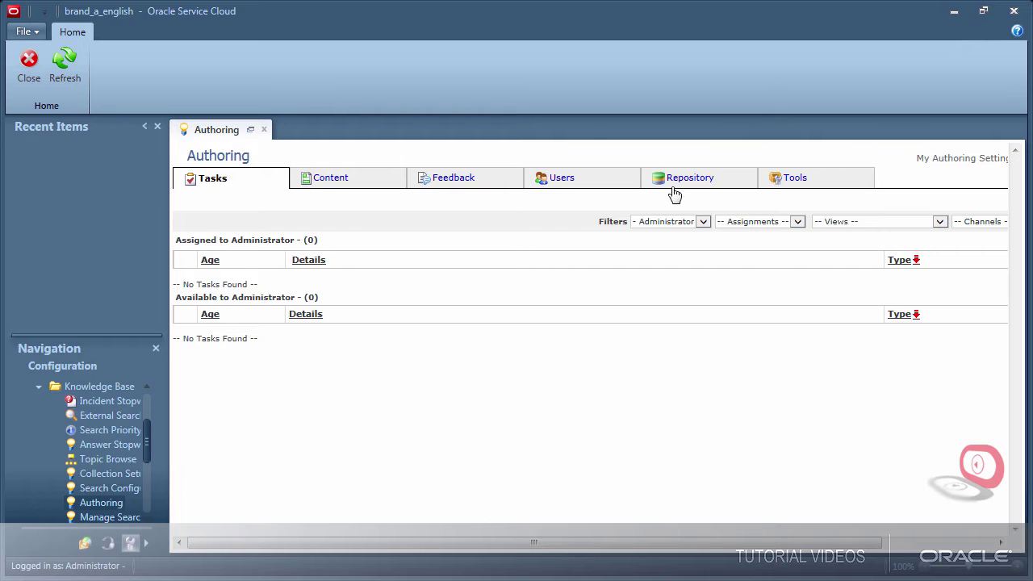
click(714, 183)
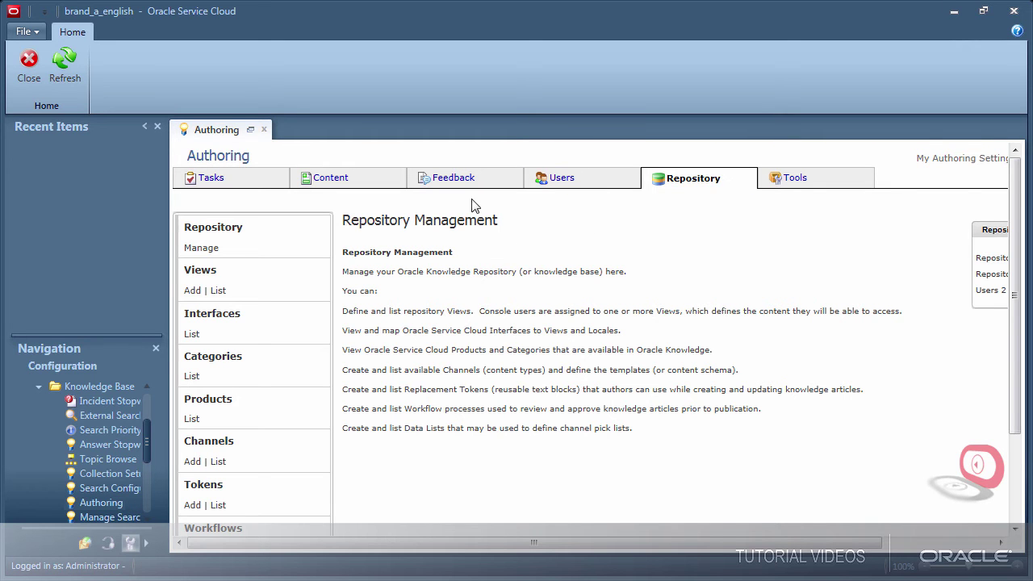
click(192, 334)
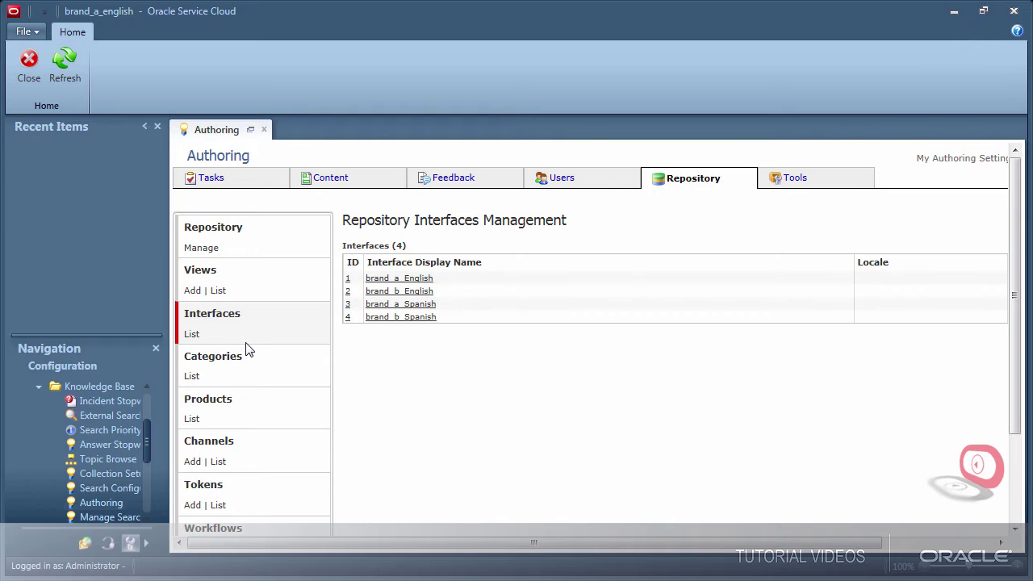
- List the repository views, then add and save a new view named Brand_A
click(219, 292)
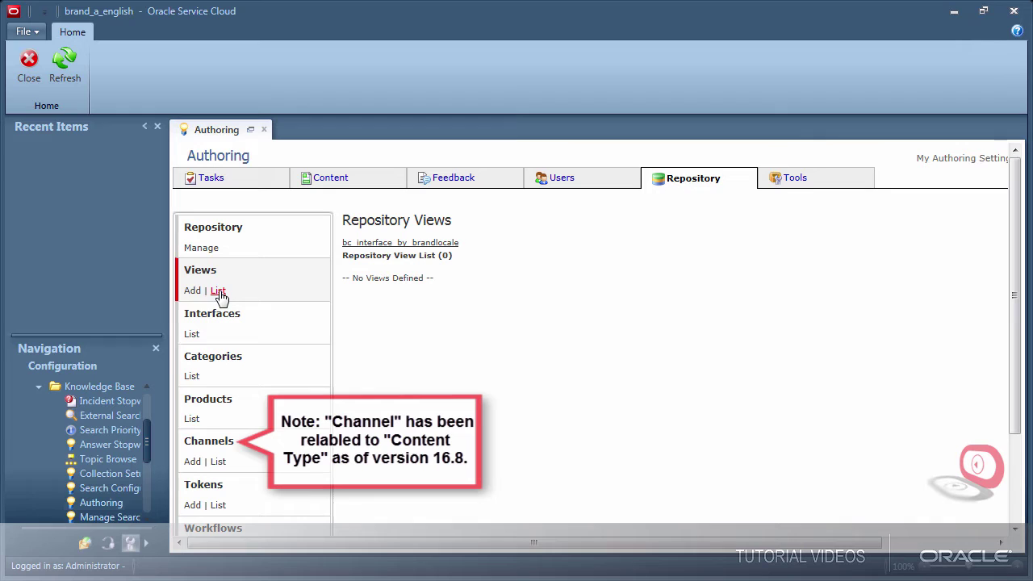
click(192, 291)
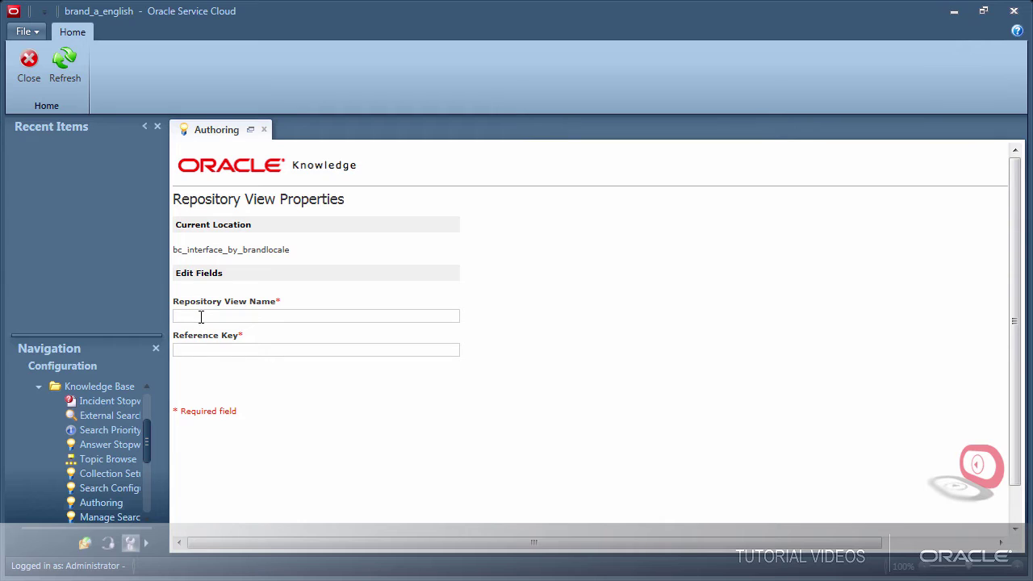
text(Brand_A)
click(314, 377)
drag(702, 545, 814, 544)
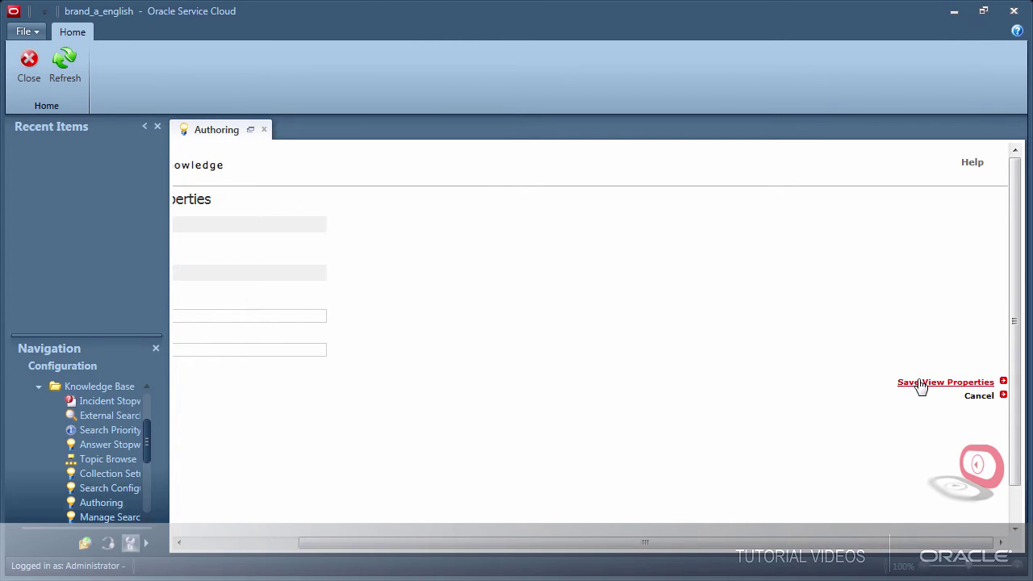
click(920, 384)
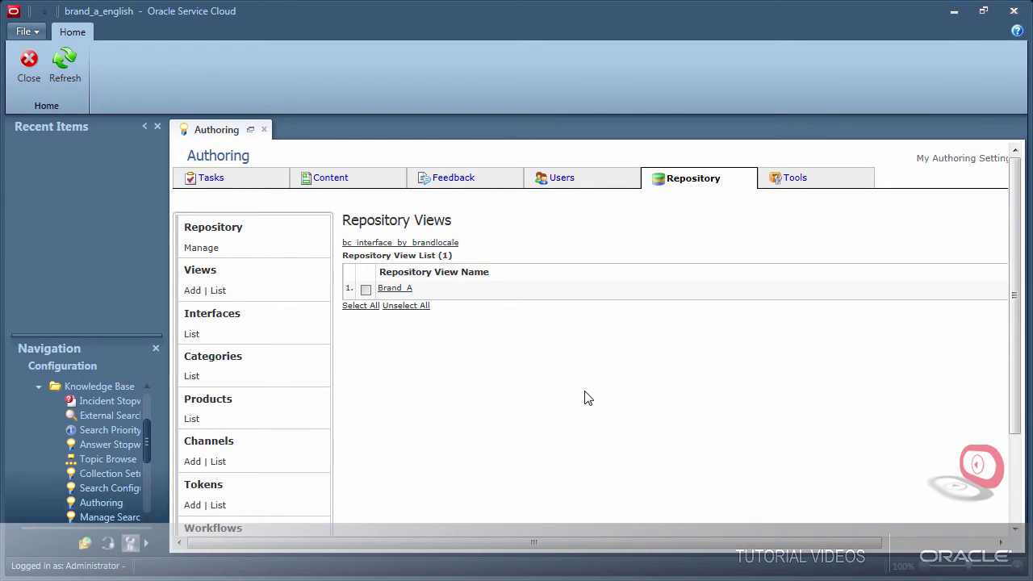
- Add a second repository view named Brand_B and save its properties
drag(568, 540, 712, 552)
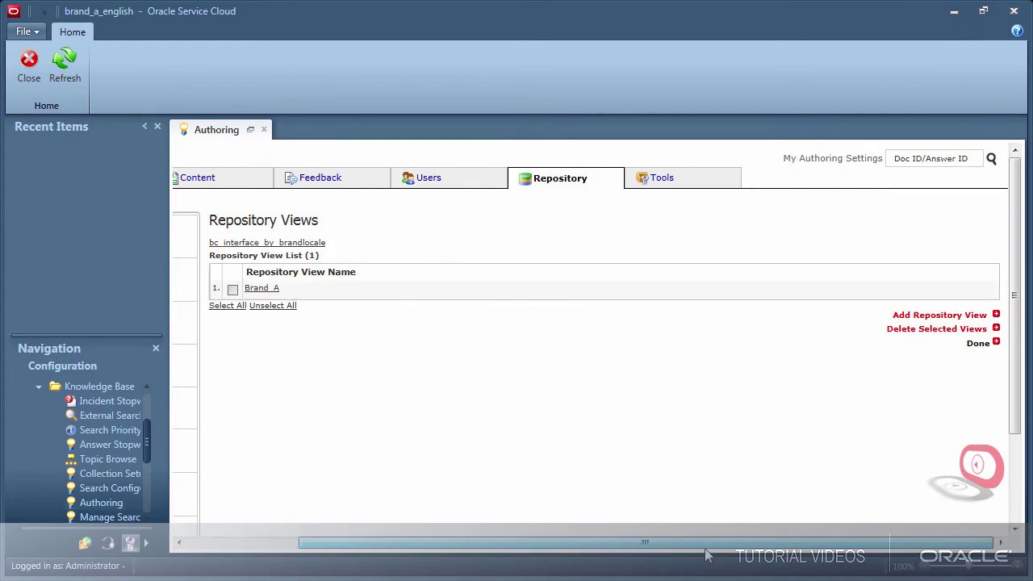
click(915, 316)
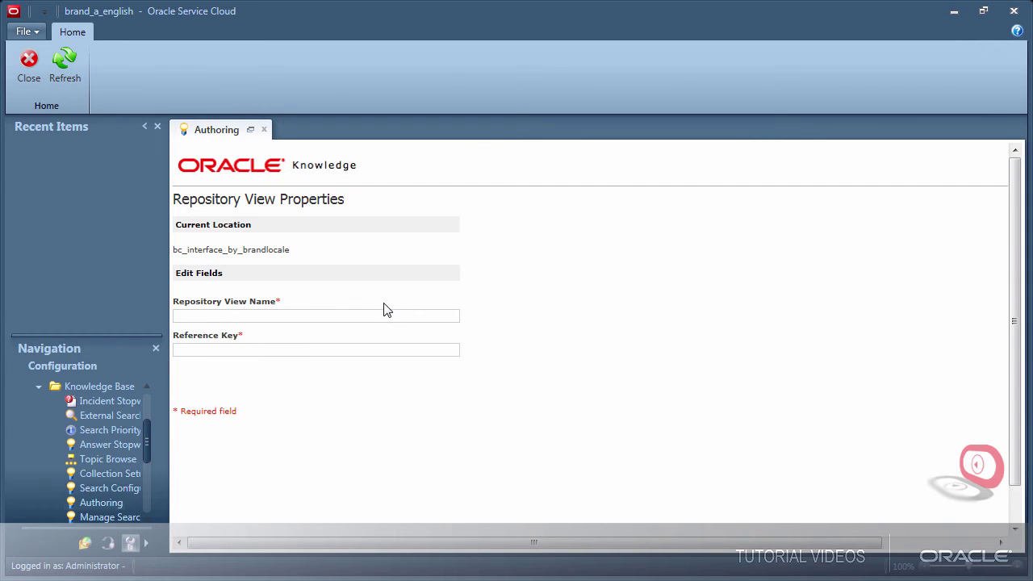
text(Brand_B)
key(Tab)
drag(607, 549, 719, 549)
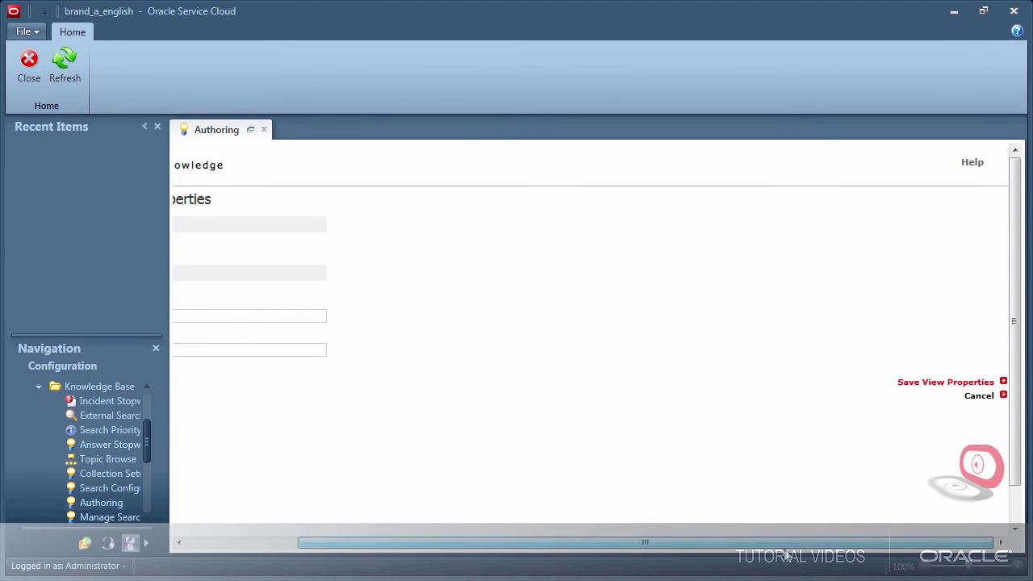
click(927, 390)
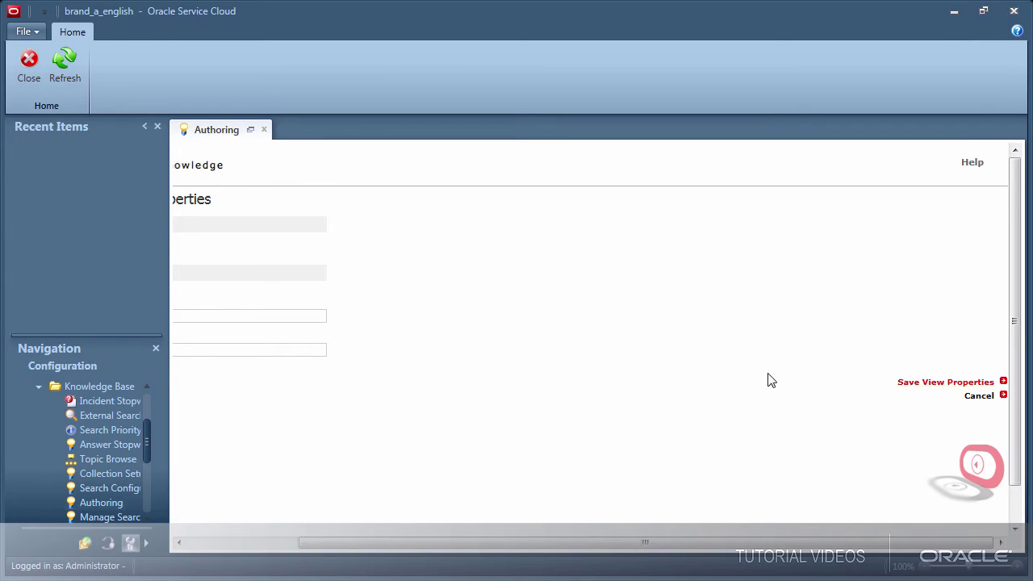
- From the repository interface list, map brand_a_English to the English United States locale and the Brand_A view, and save
click(192, 335)
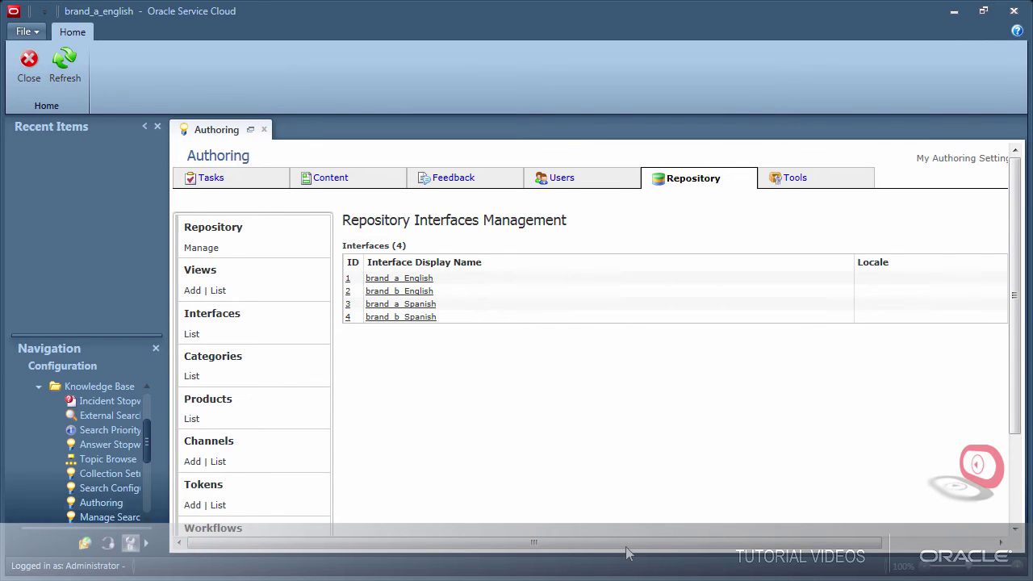
drag(630, 544, 749, 552)
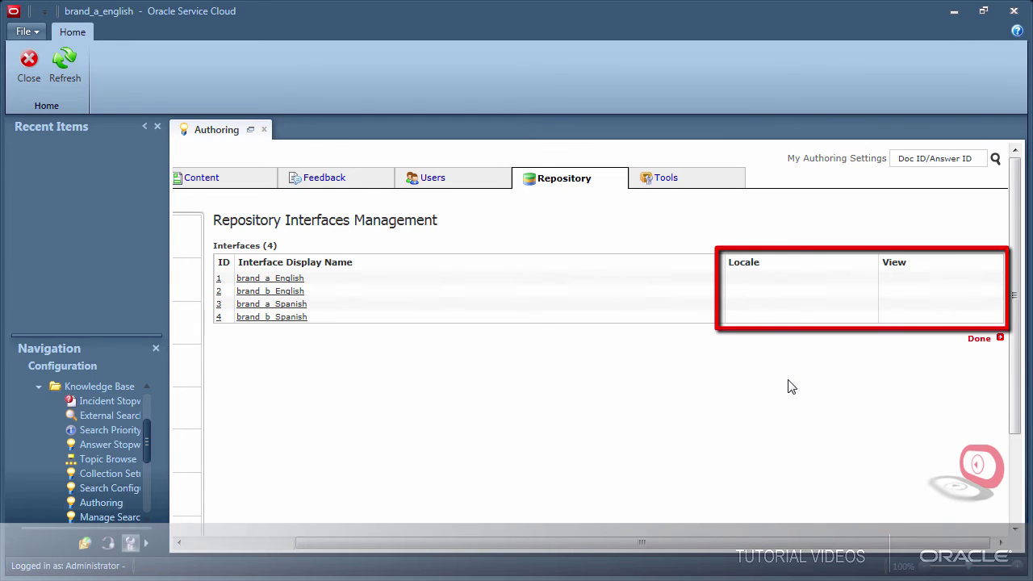
click(295, 279)
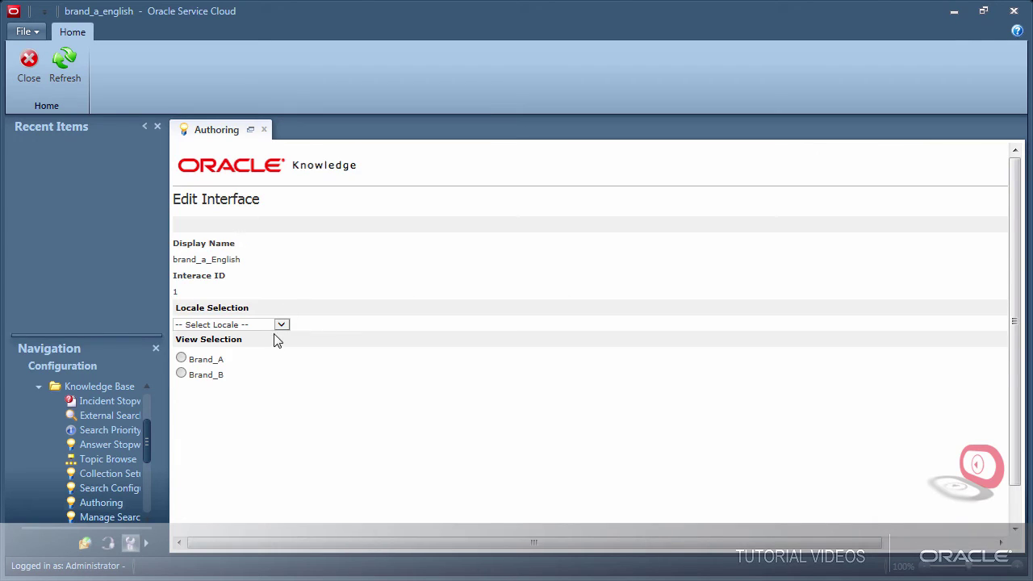
click(282, 326)
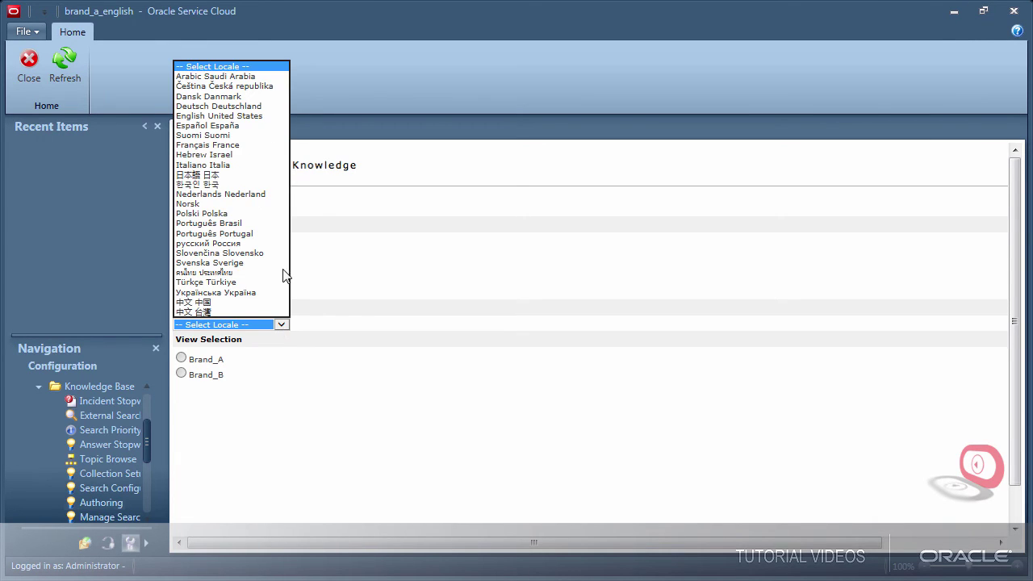
click(245, 117)
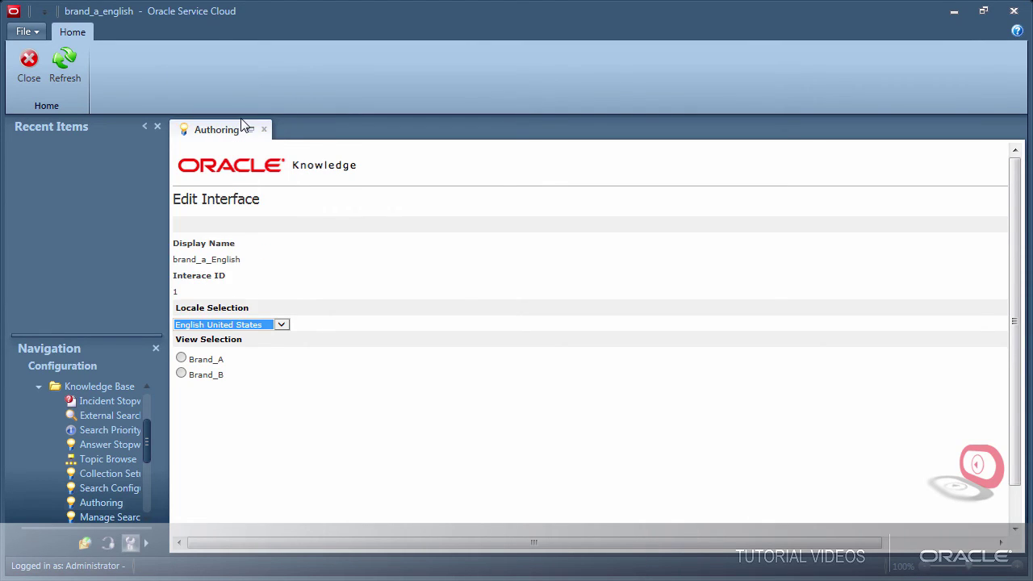
click(182, 359)
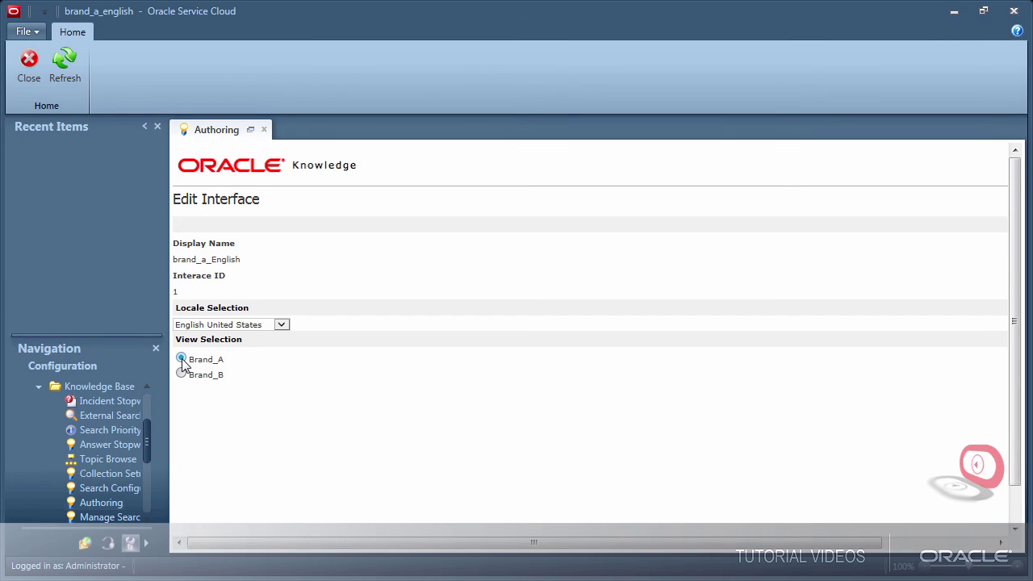
click(471, 545)
drag(471, 547, 583, 547)
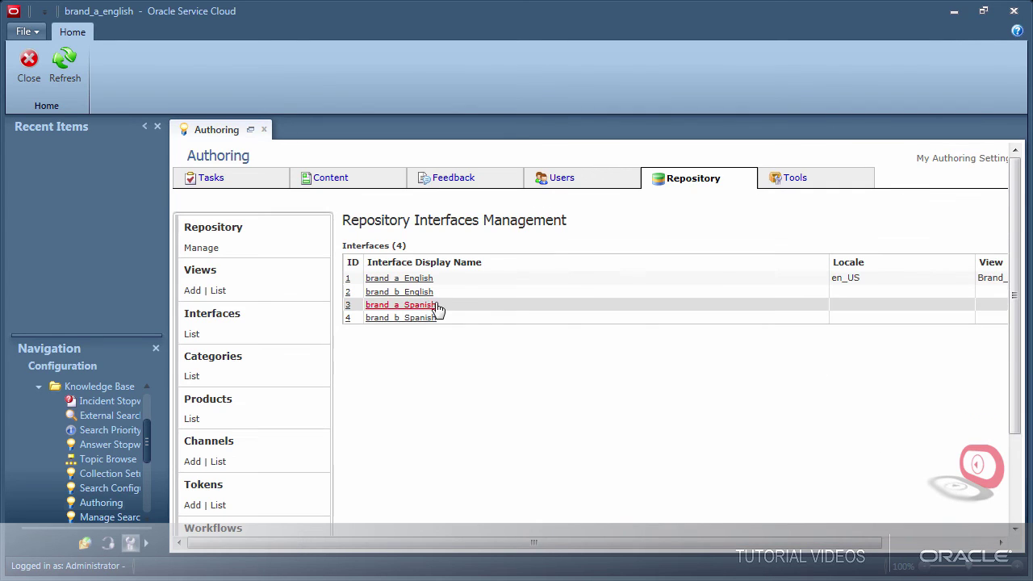
- Map the brand_b_English interface to the English United States locale and the Brand_B view, and save
click(403, 296)
click(282, 324)
click(210, 113)
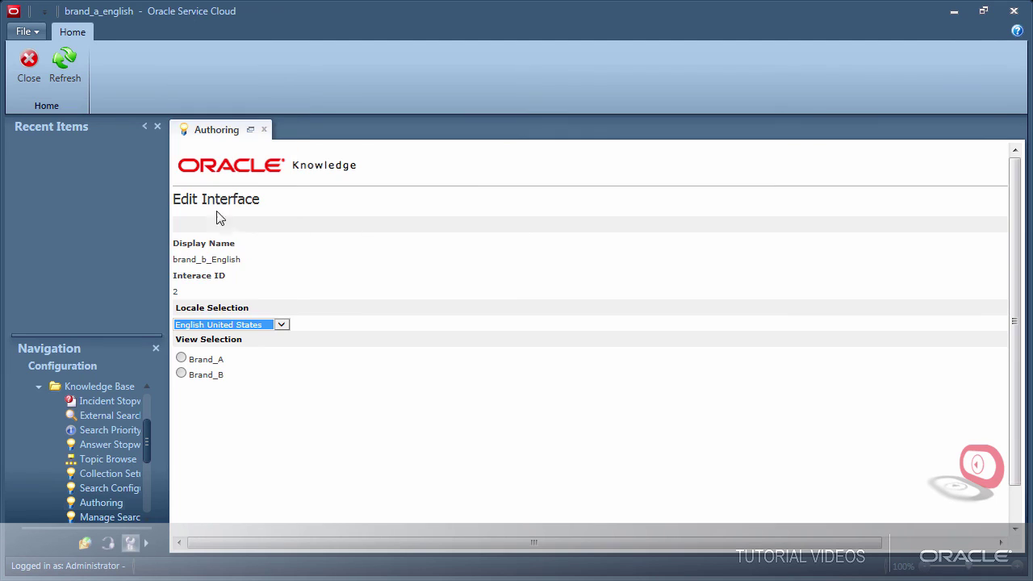
click(182, 375)
drag(363, 544, 476, 544)
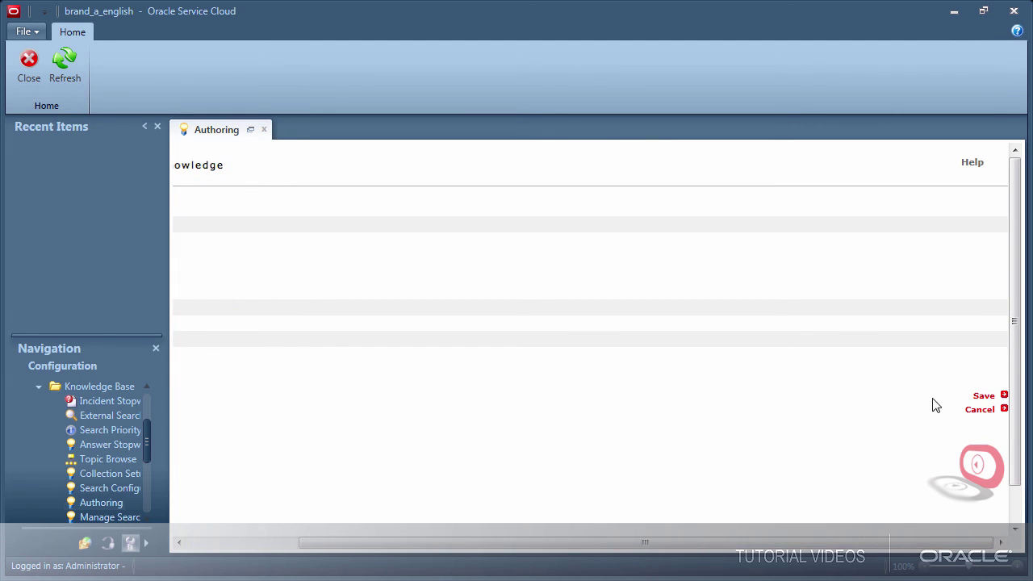
click(987, 402)
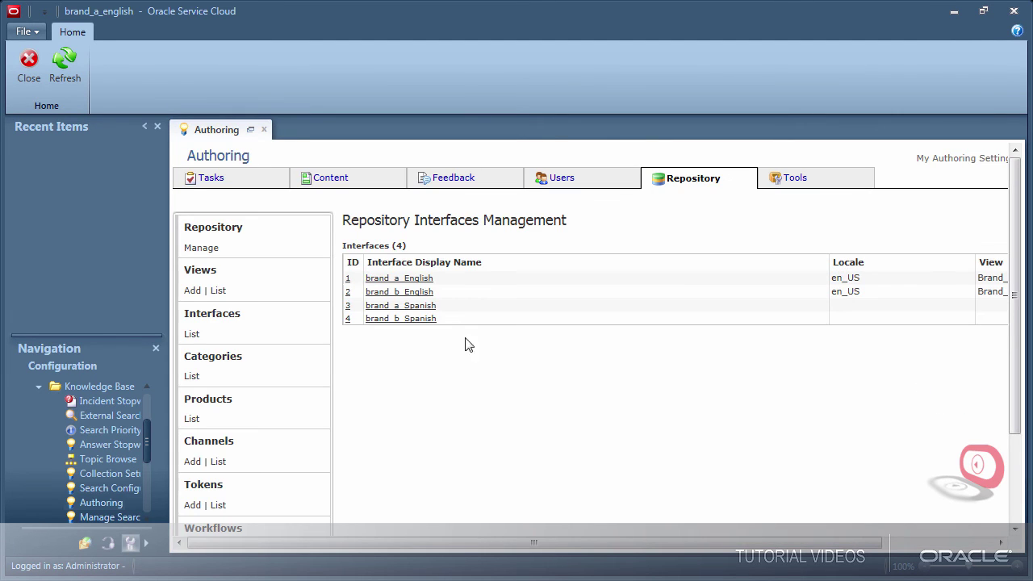
- Map the brand_a_Spanish interface to the Español España locale and the Brand_A view, and save
click(424, 308)
click(281, 325)
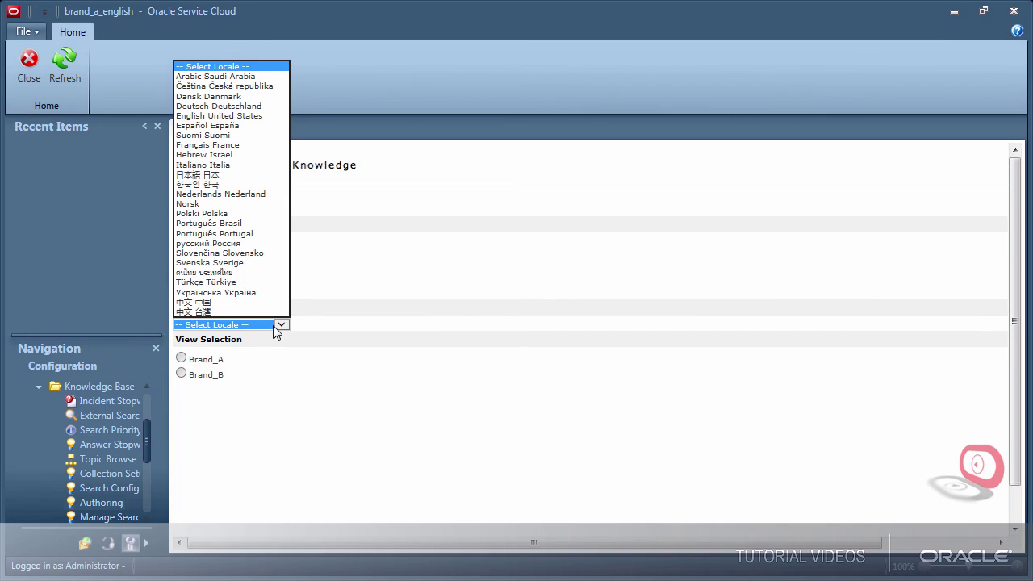
click(233, 126)
click(182, 373)
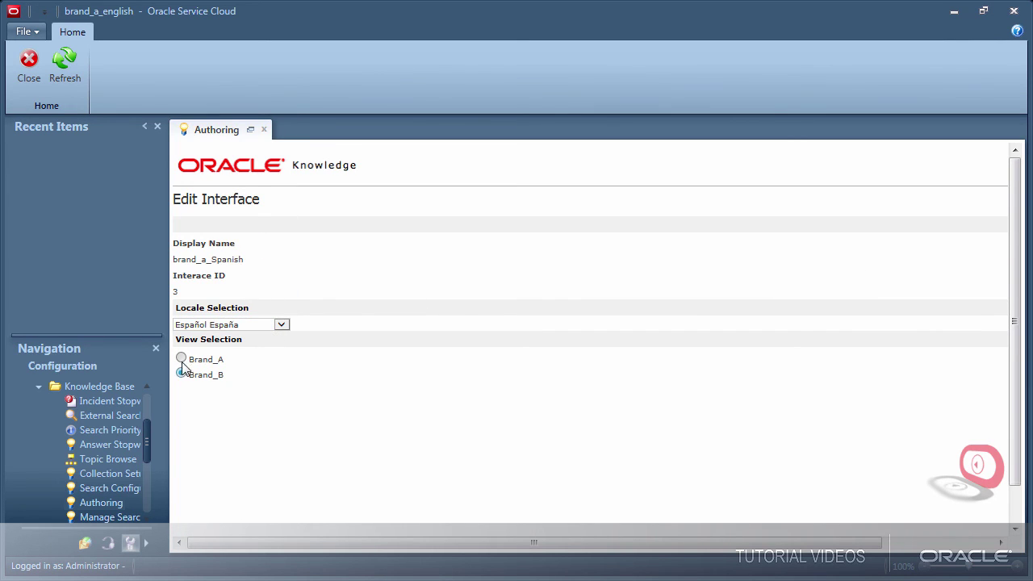
scroll(352, 498, right, 5)
click(987, 401)
- Map the brand_b_Spanish interface to the Español España locale and the Brand_B view, save, and review the mappings
click(422, 323)
click(281, 324)
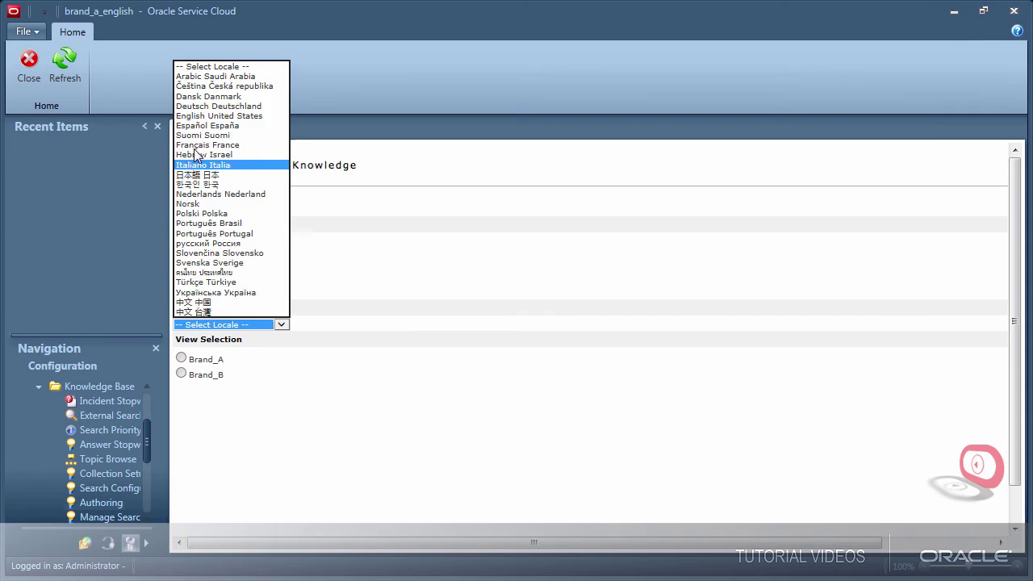
click(201, 126)
click(182, 374)
scroll(184, 383, right, 5)
click(984, 399)
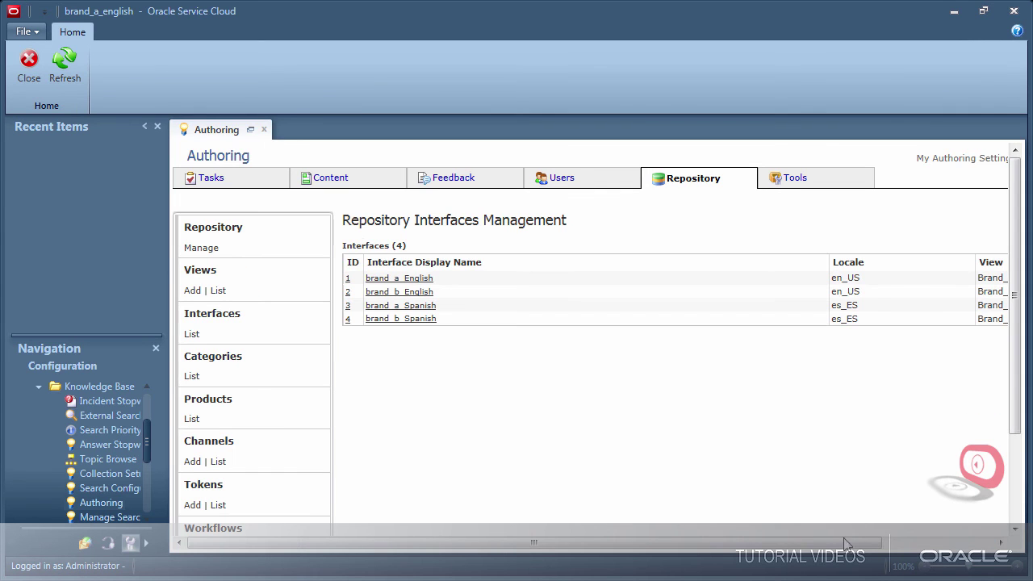
drag(846, 545, 935, 546)
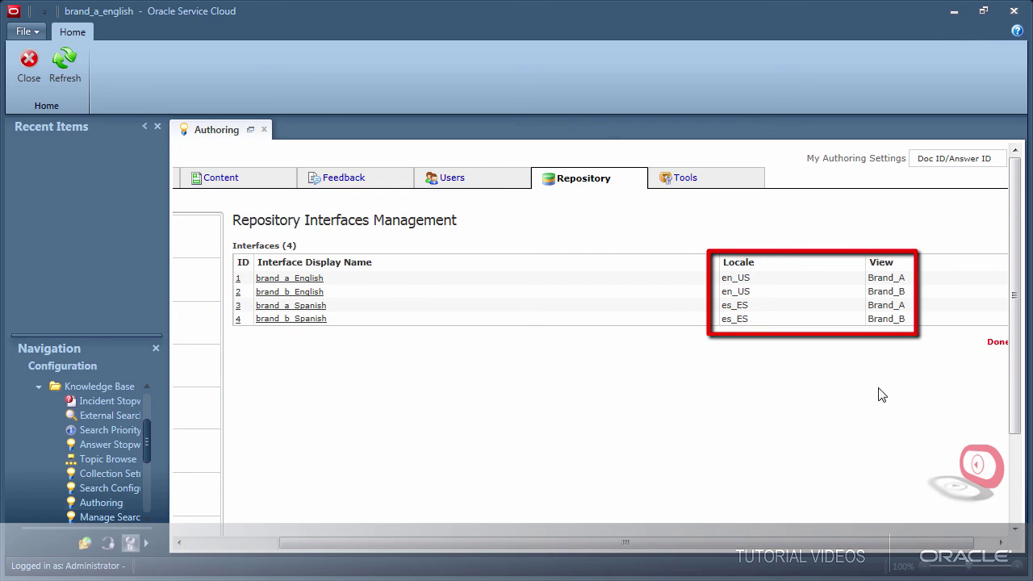